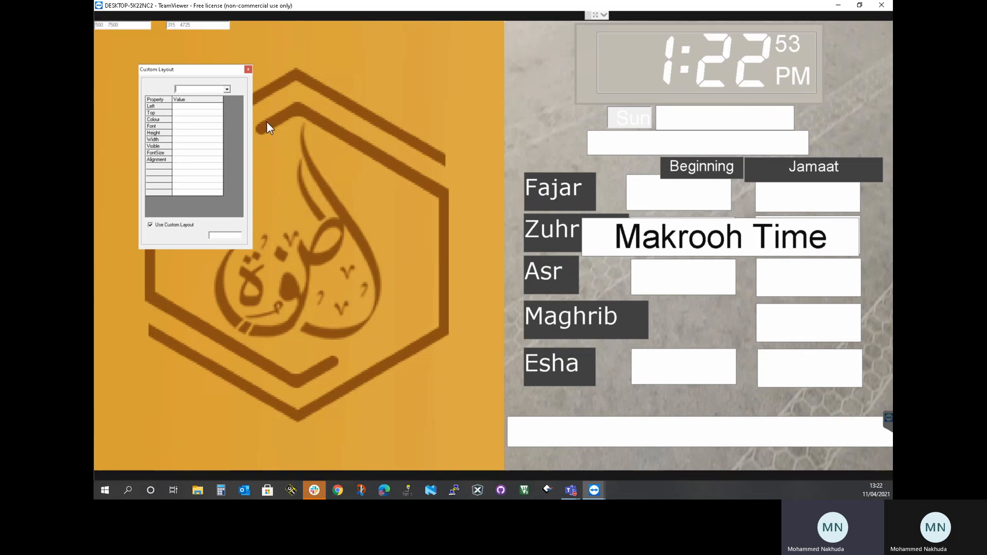
Select the Azaan Fajar element in the custom layout and make it visible with the value 1
left_click_drag(198, 70, 237, 88)
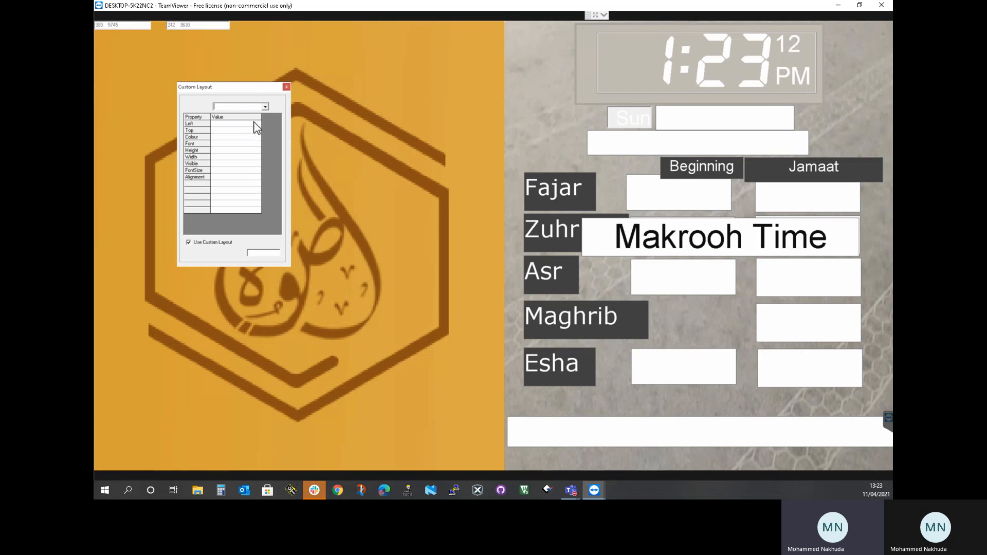
type("saan")
key("Return")
left_click(235, 164)
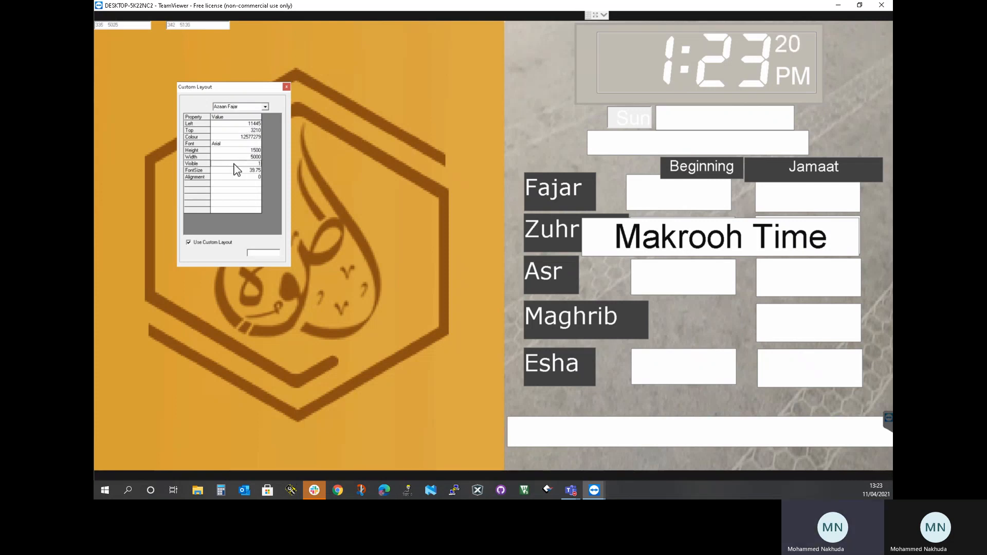
type("1")
Move the Azaan Fajar time onto the logo's upper-right edge, at about Left 10080 and Top 5490
left_click_drag(425, 118, 463, 132)
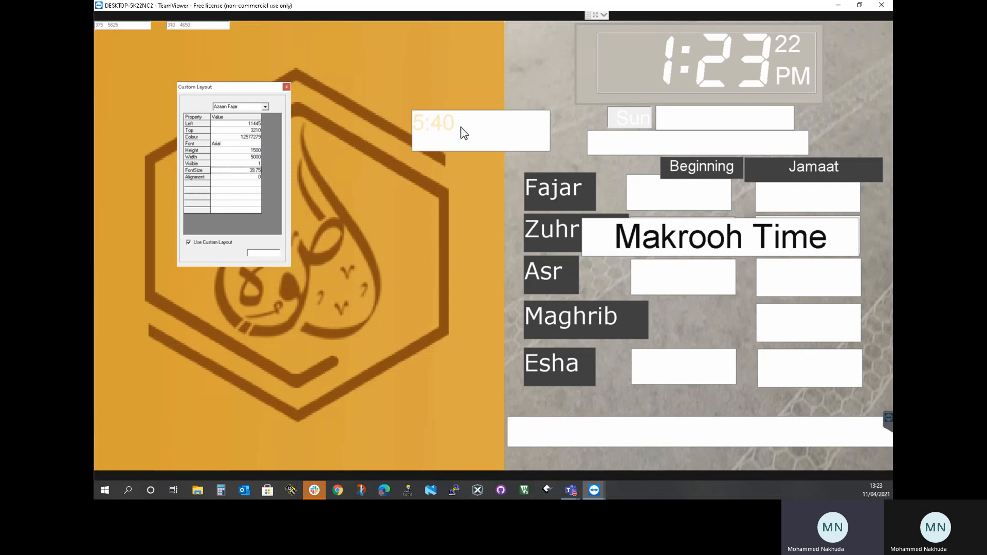
left_click_drag(436, 165, 374, 175)
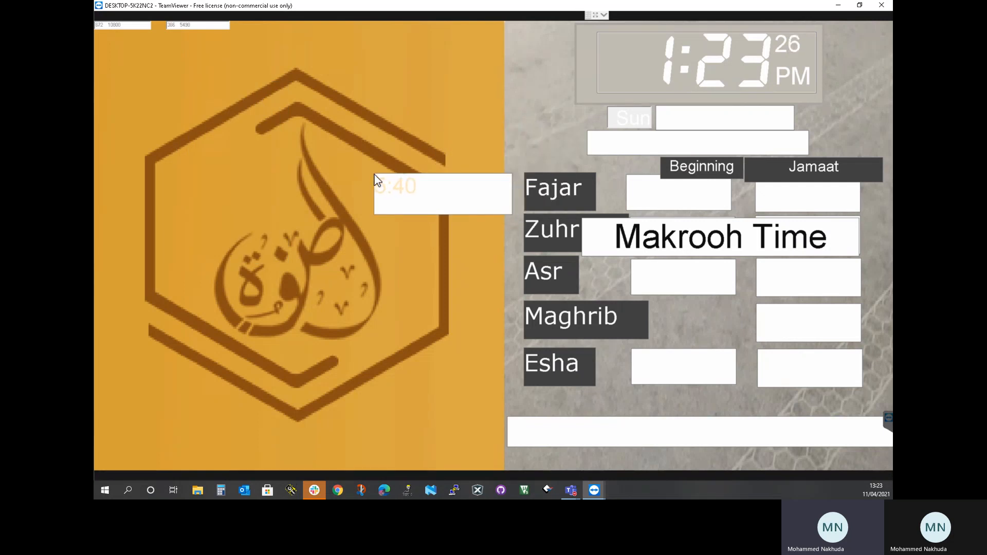
left_click(285, 114)
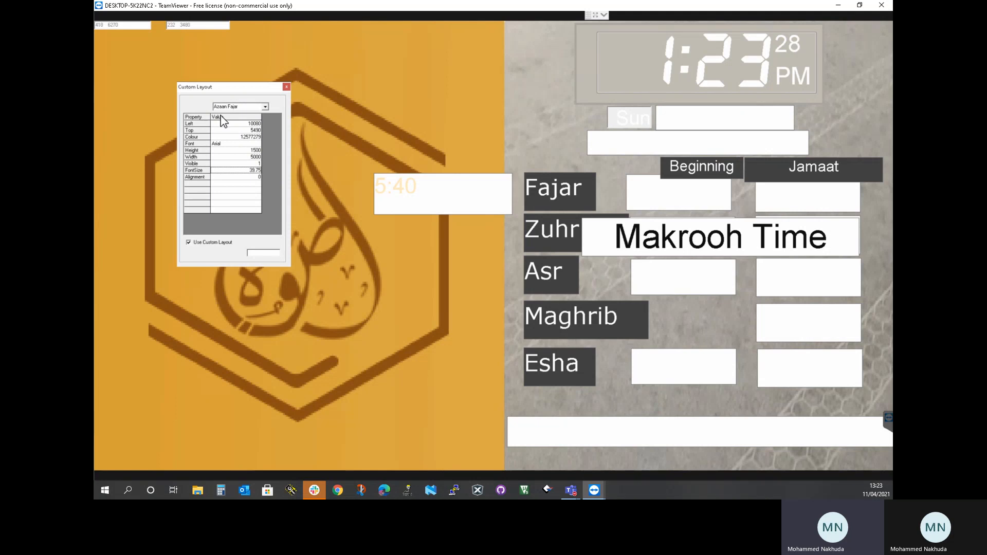
Change the Azaan Fajar time's font to LiquidCrystal and its font size to 50
left_click(234, 144)
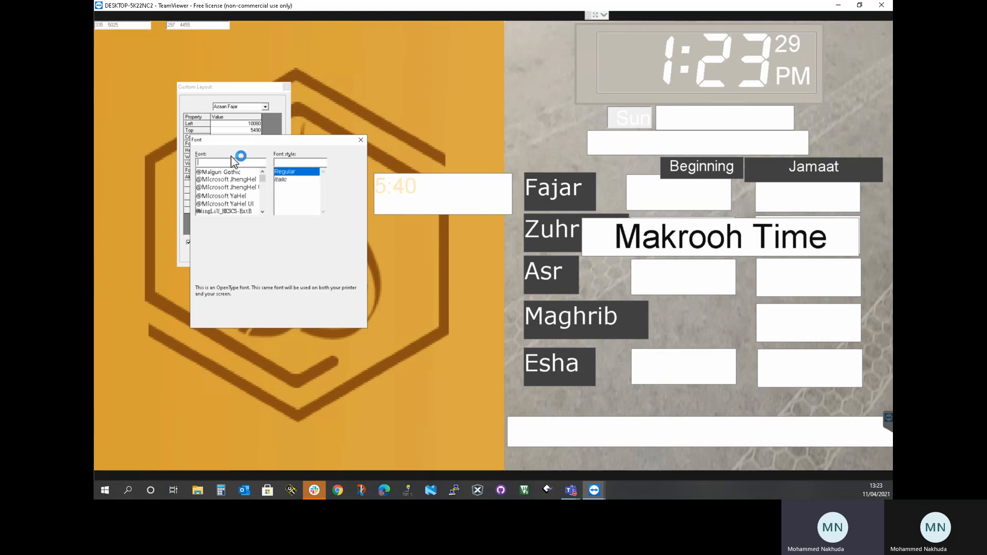
type("liqui")
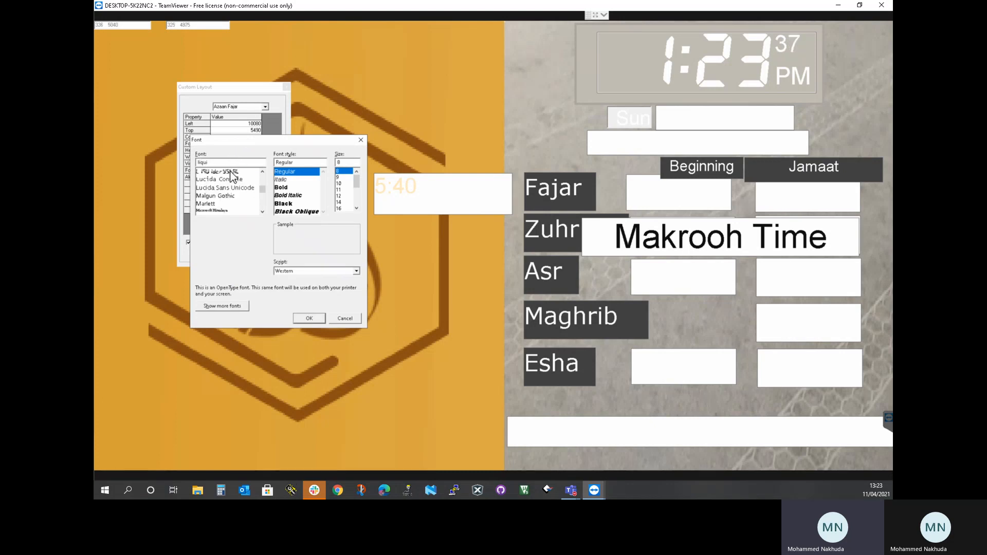
left_click(231, 171)
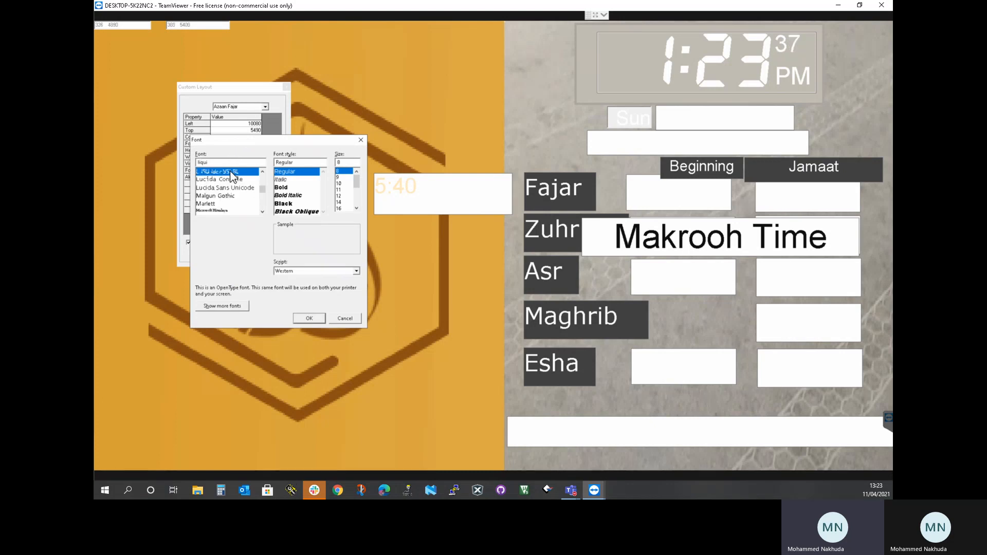
left_click(316, 319)
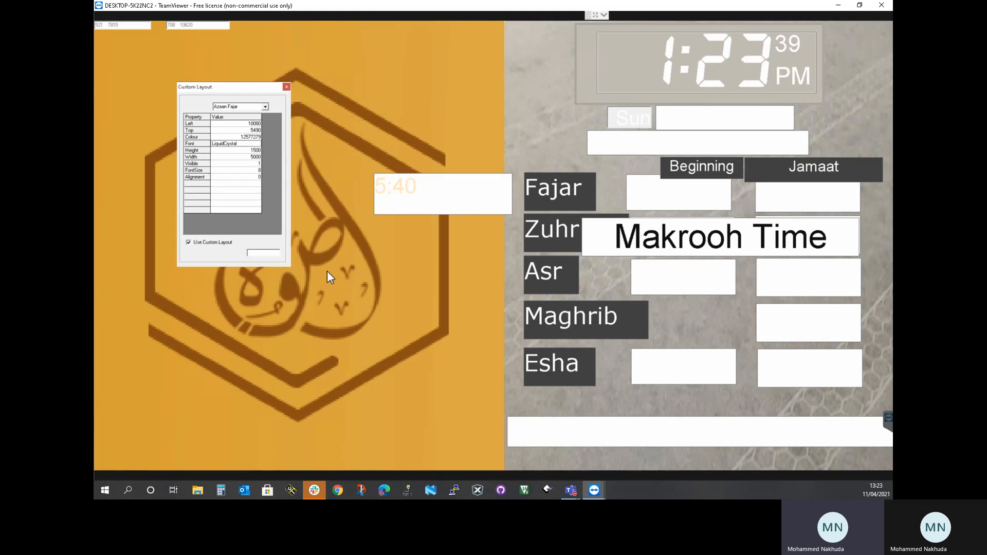
left_click(247, 171)
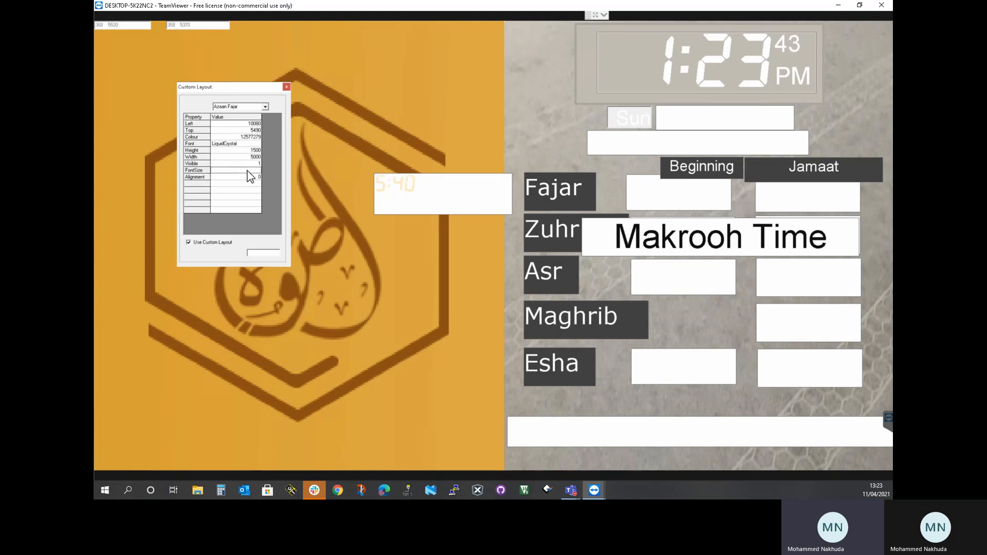
type("50")
key("Return")
Try to set the Azaan Fajar time's colour to the basic black
left_click(246, 134)
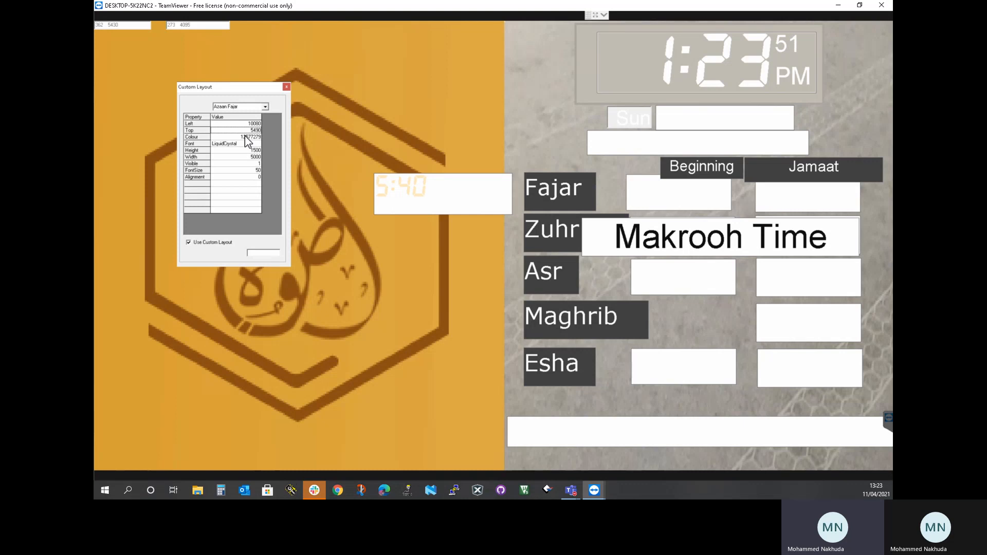
left_click(245, 136)
left_click(189, 163)
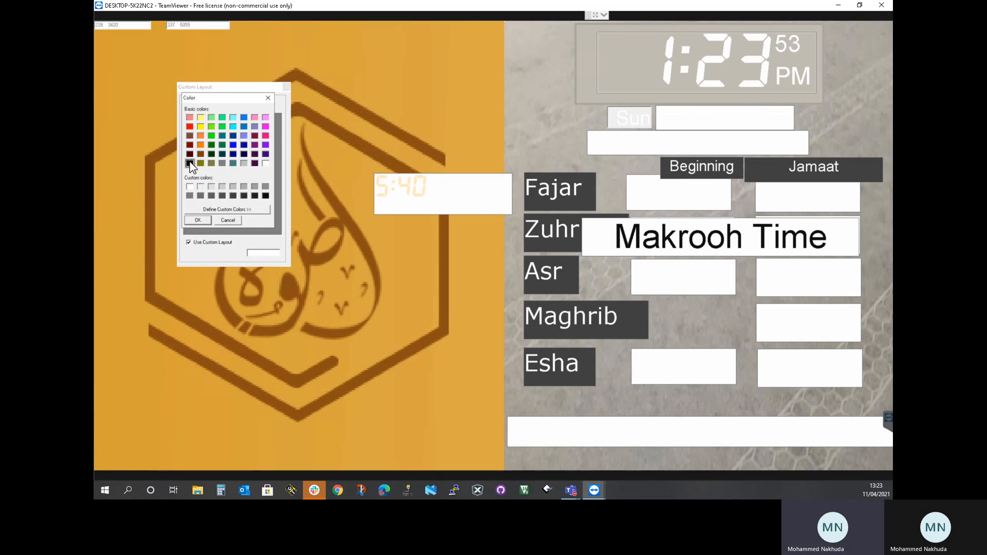
left_click(199, 220)
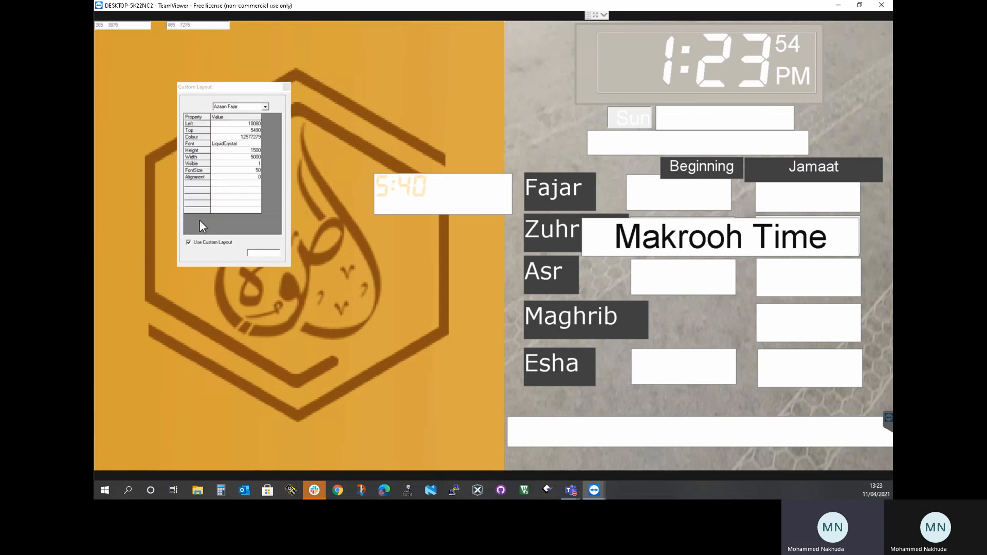
Set the Azaan Fajar time's colour to the darkest custom colour and close the custom layout editor
left_click(241, 137)
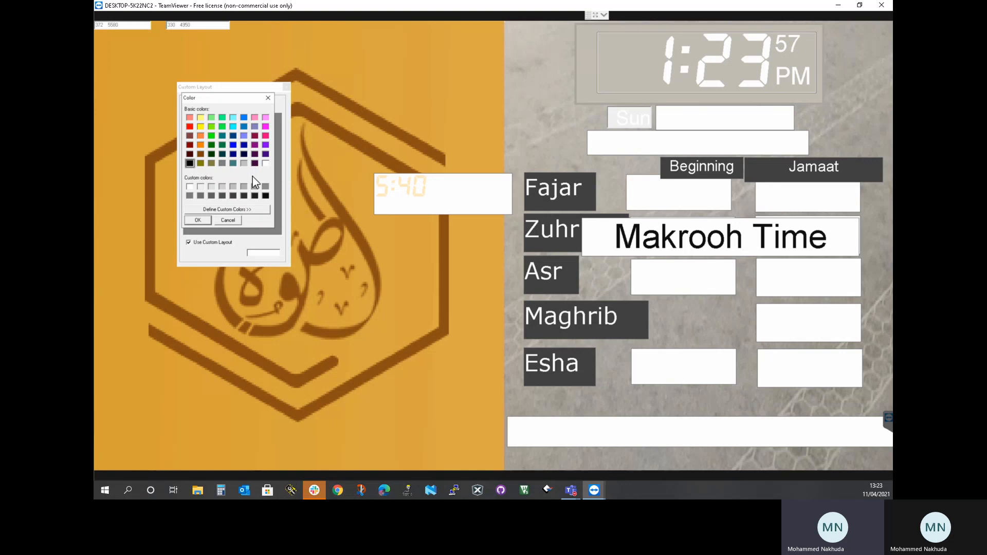
left_click(266, 196)
left_click(198, 221)
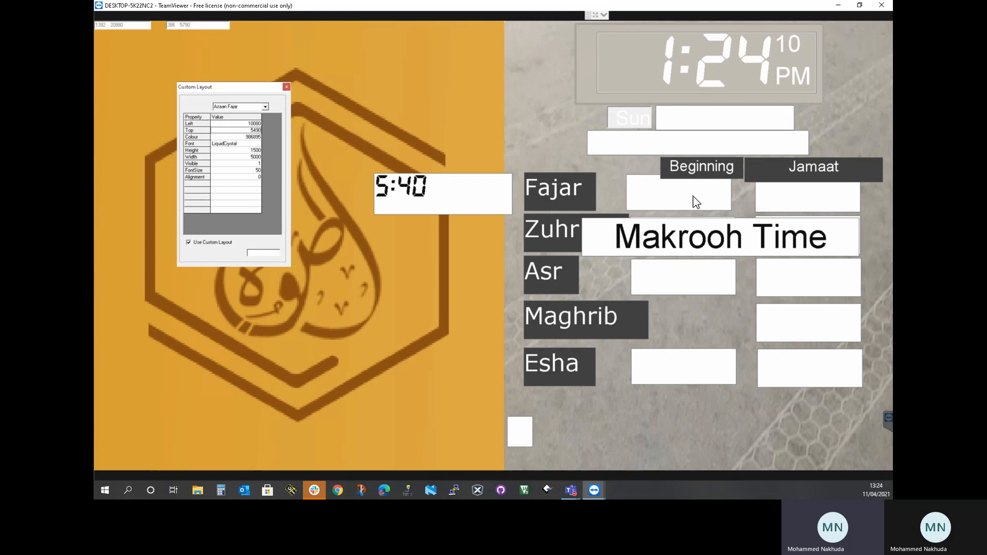
left_click(287, 87)
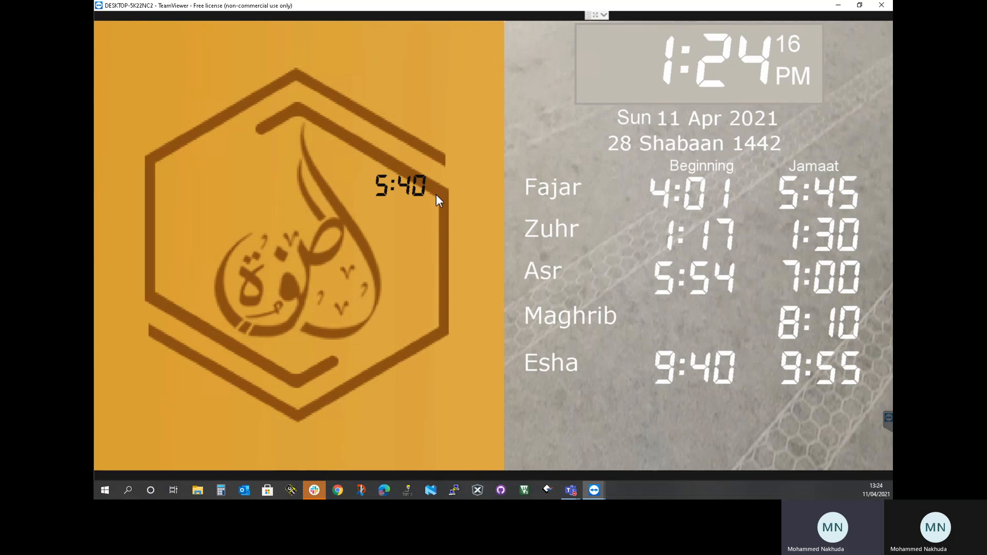
Set the Azaan start for Fajar to 9 mins in the miscellaneous settings and exit to the timetable display
left_click(359, 105)
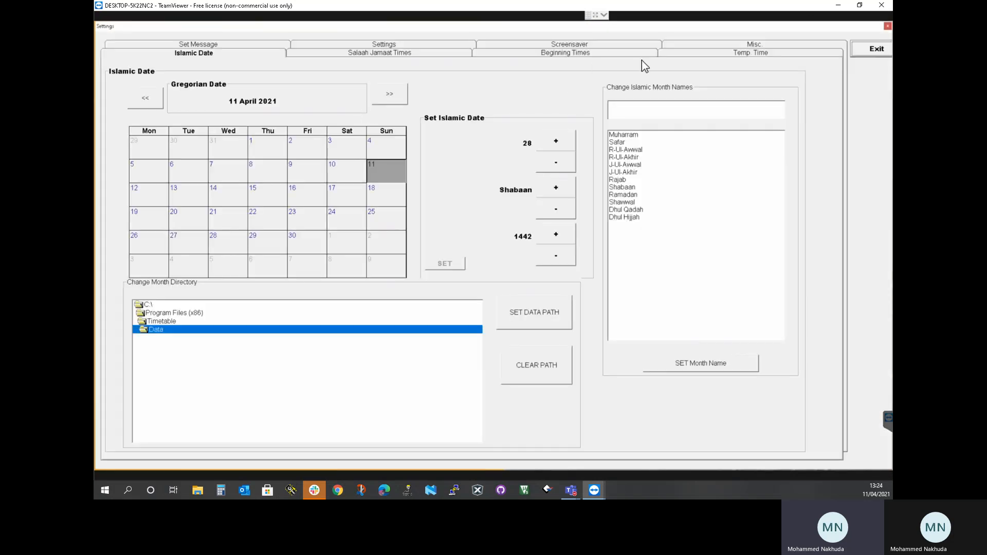
left_click(693, 45)
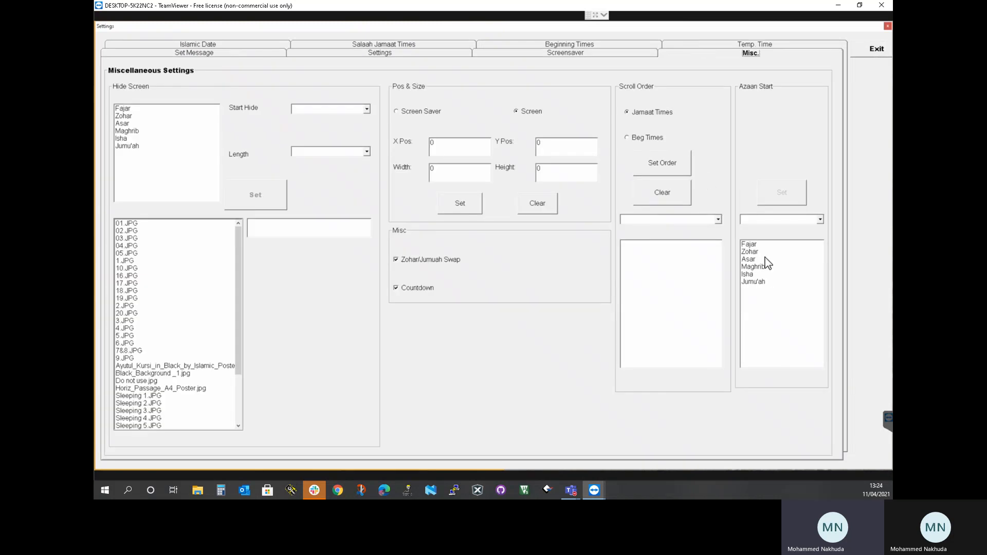
left_click(757, 245)
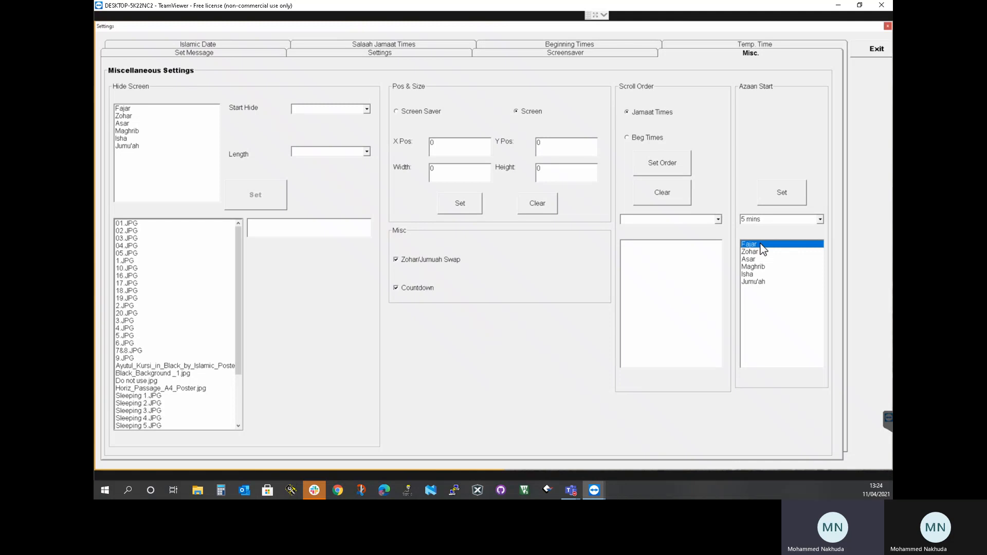
left_click(820, 221)
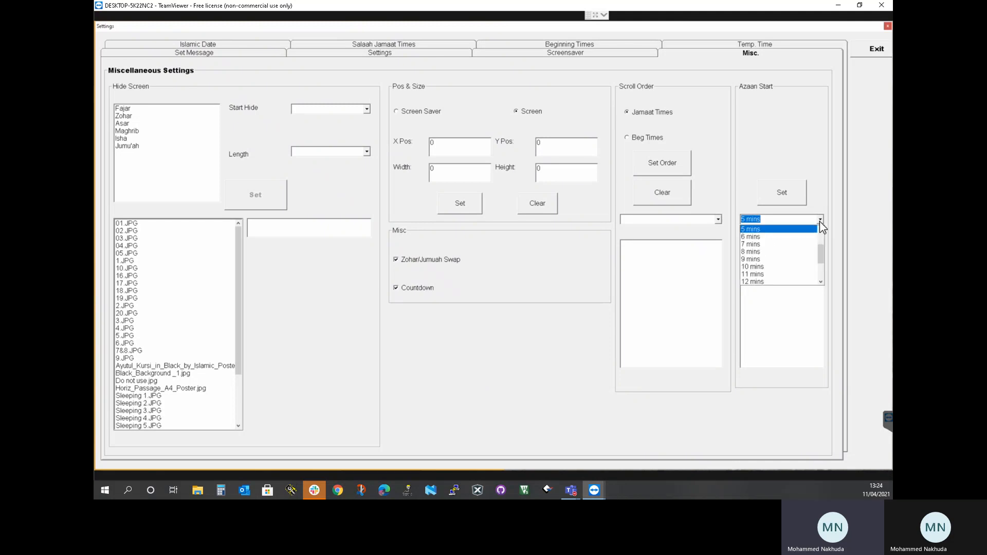
left_click(760, 261)
left_click(773, 199)
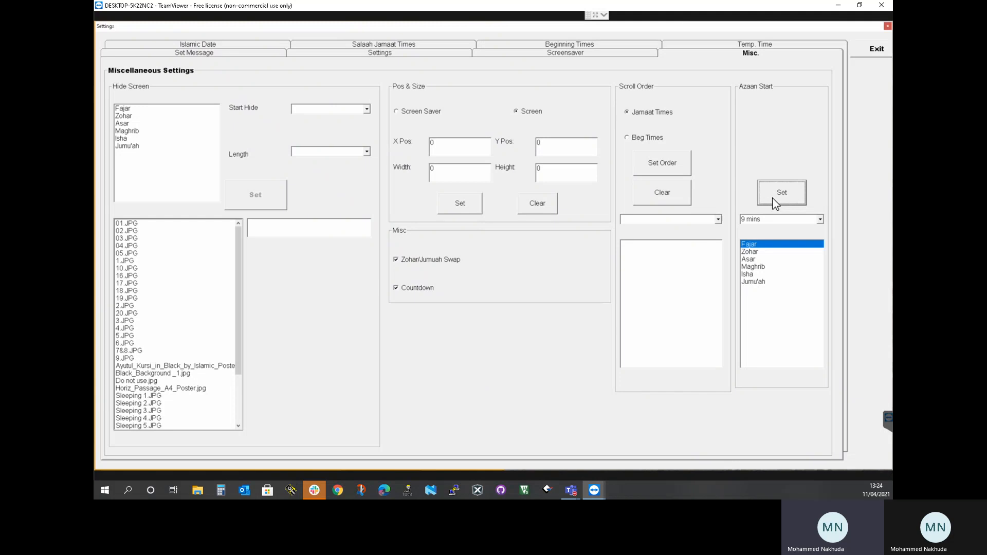
left_click(865, 54)
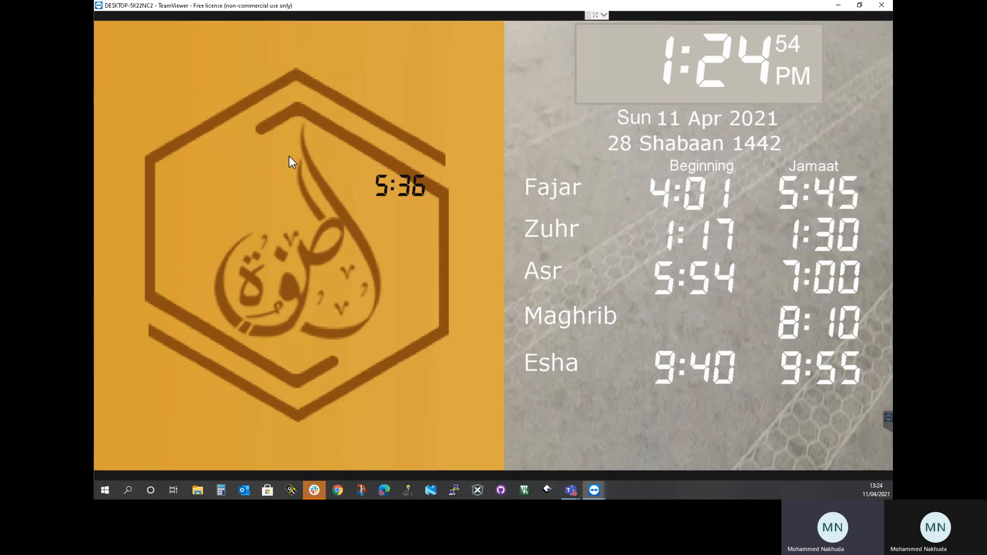
Reopen the custom layout editor, select VariableText2 and make it visible with the value 1
key("l")
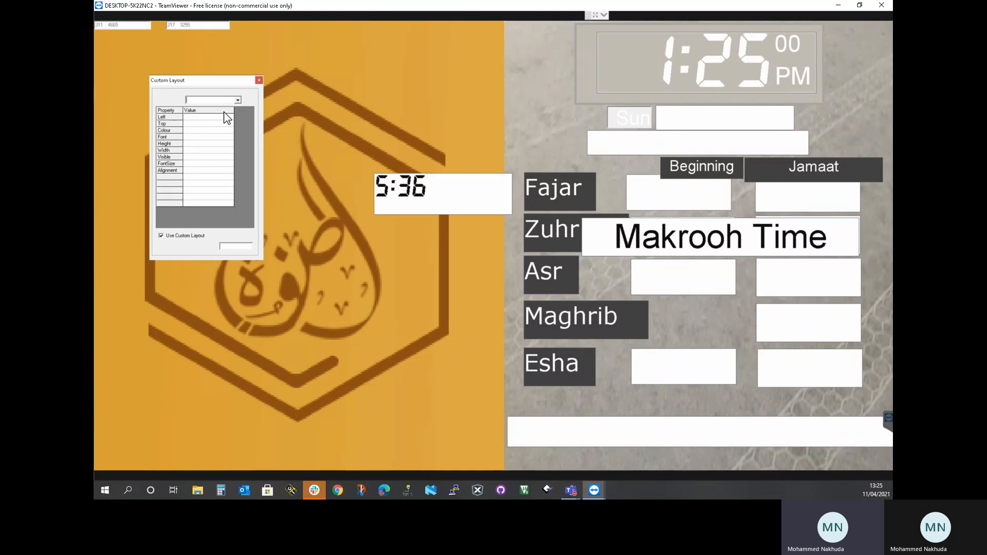
type("val")
type("iabl")
key("Down")
left_click(224, 101)
key("Down")
key("Down")
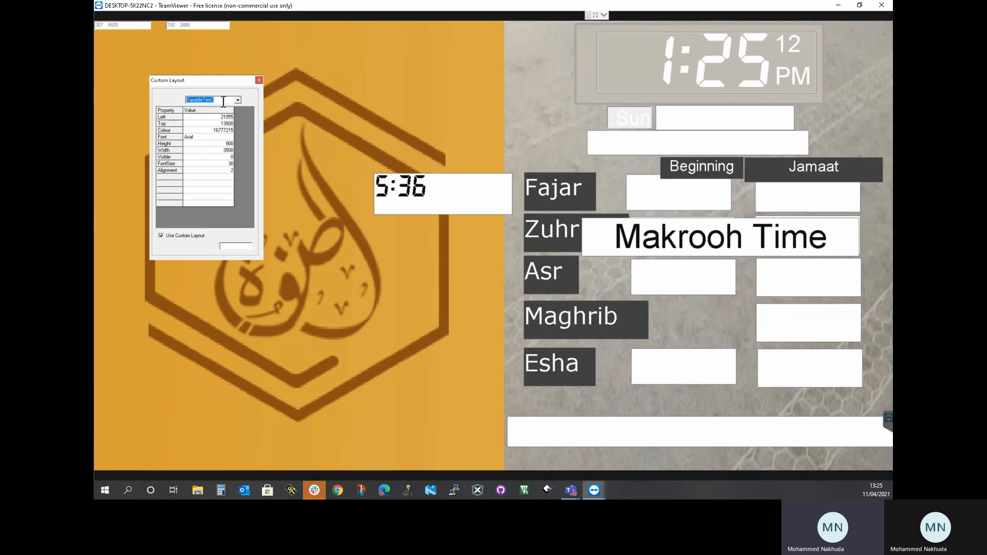
left_click(217, 158)
type("1")
Set VariableText2's font size to 60 and move it to the logo's lower-right edge, at about Left 9115 and Top 11325
left_click(212, 163)
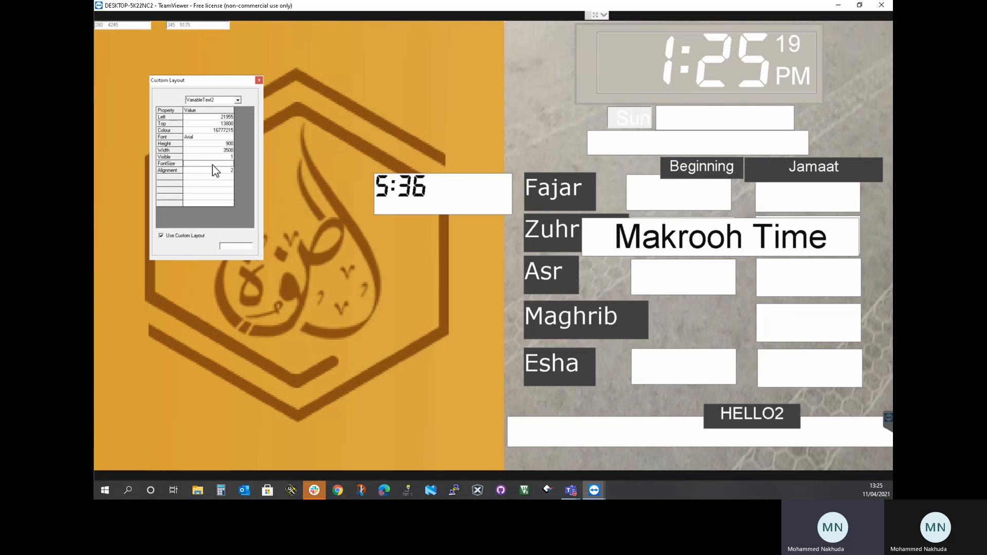
type("60")
key("Return")
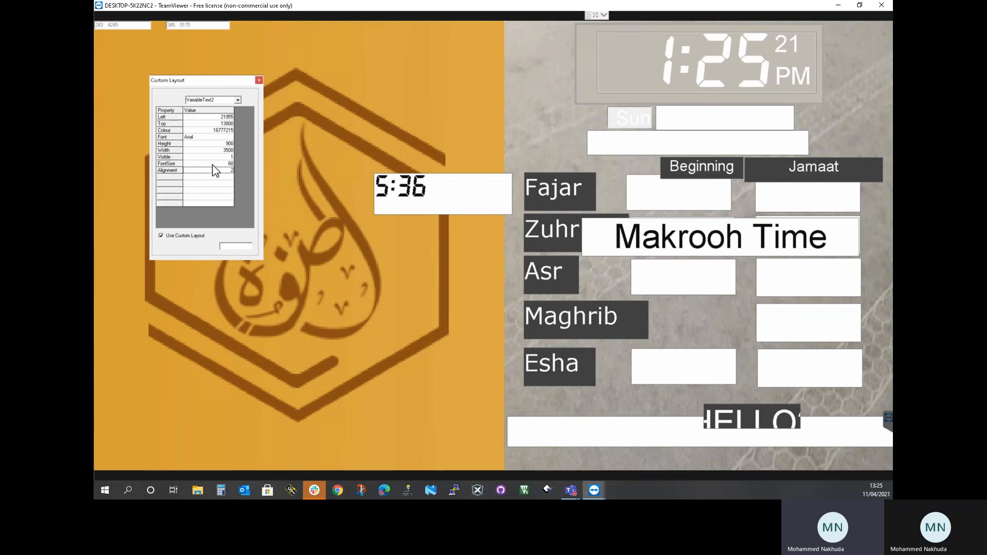
left_click_drag(717, 424, 348, 336)
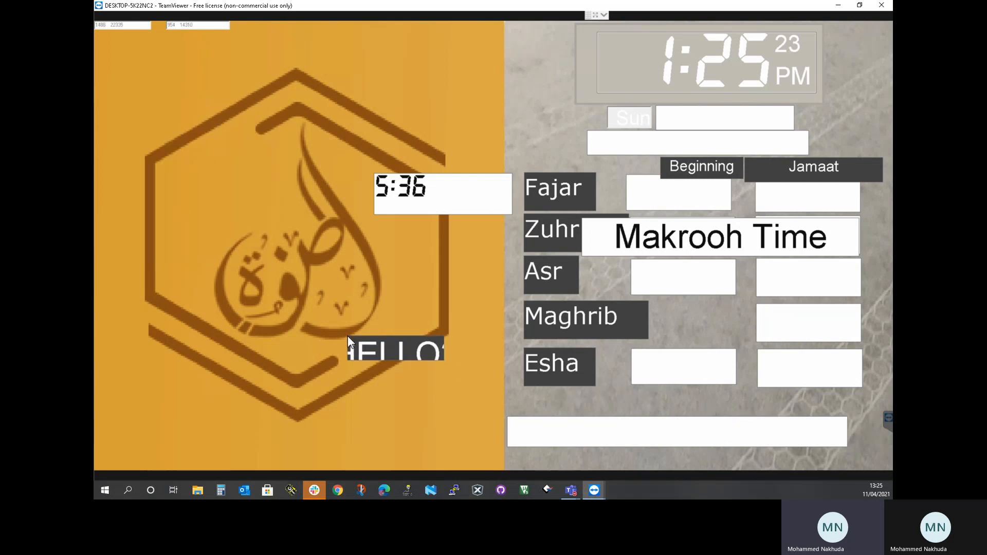
double_click(252, 206)
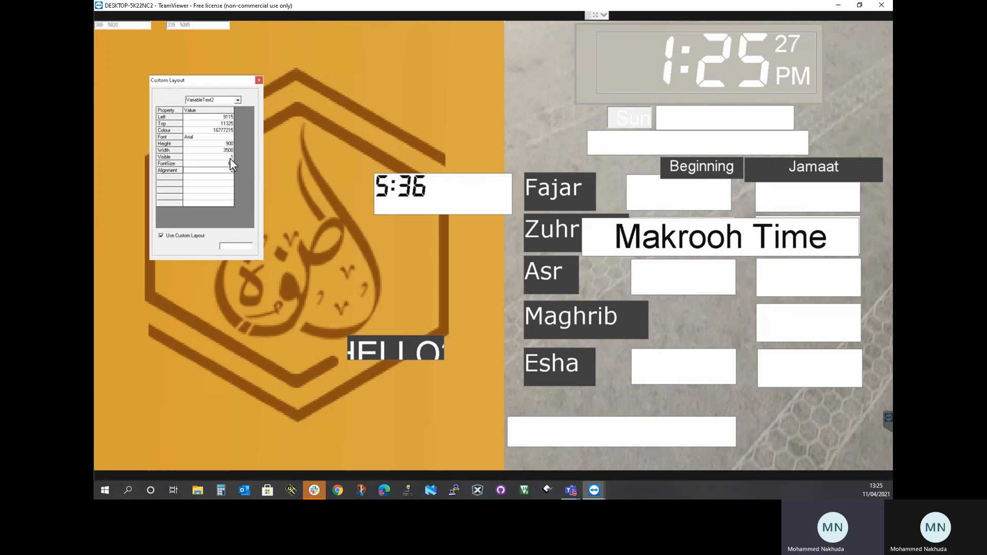
Set VariableText2's width to 5000 and height to 1300, then close the custom layout editor
left_click(202, 150)
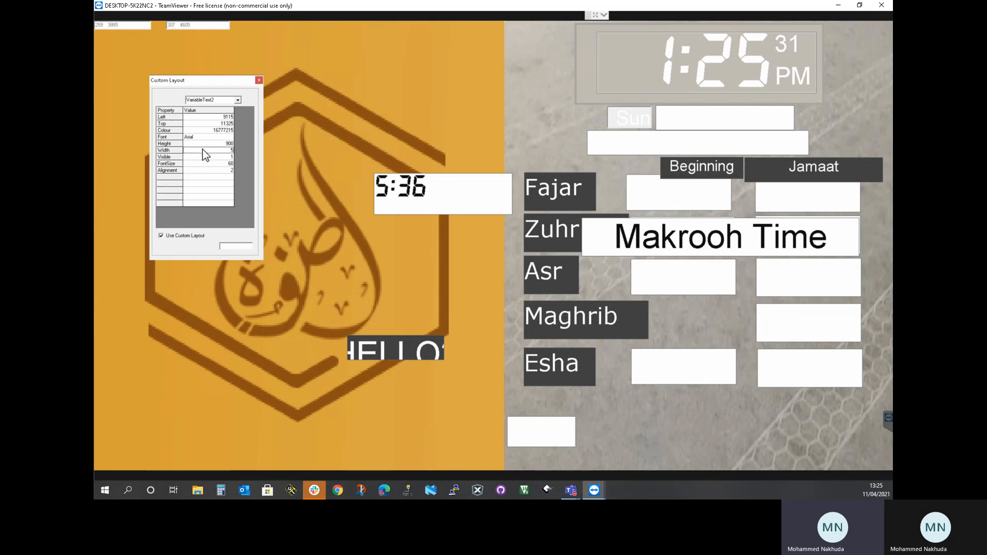
type("500")
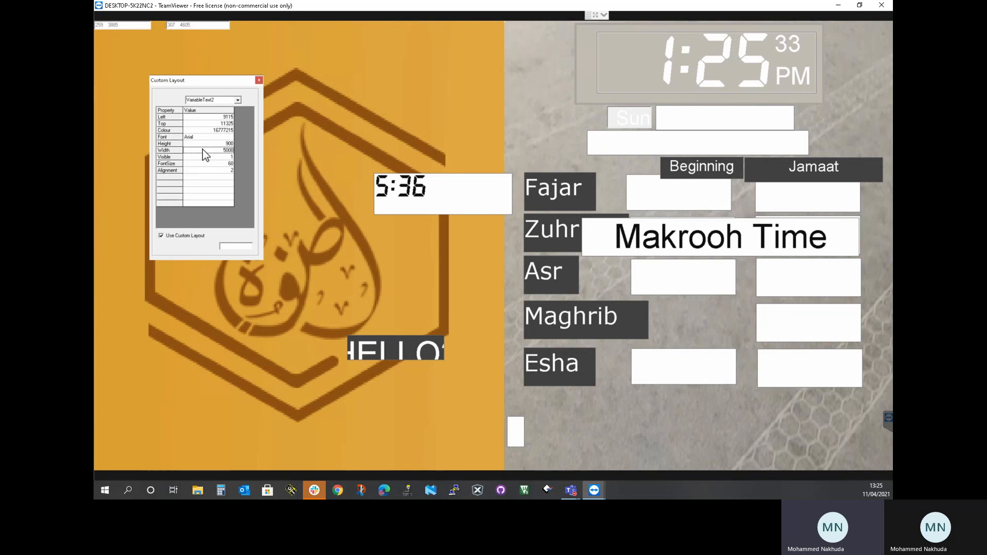
type("0")
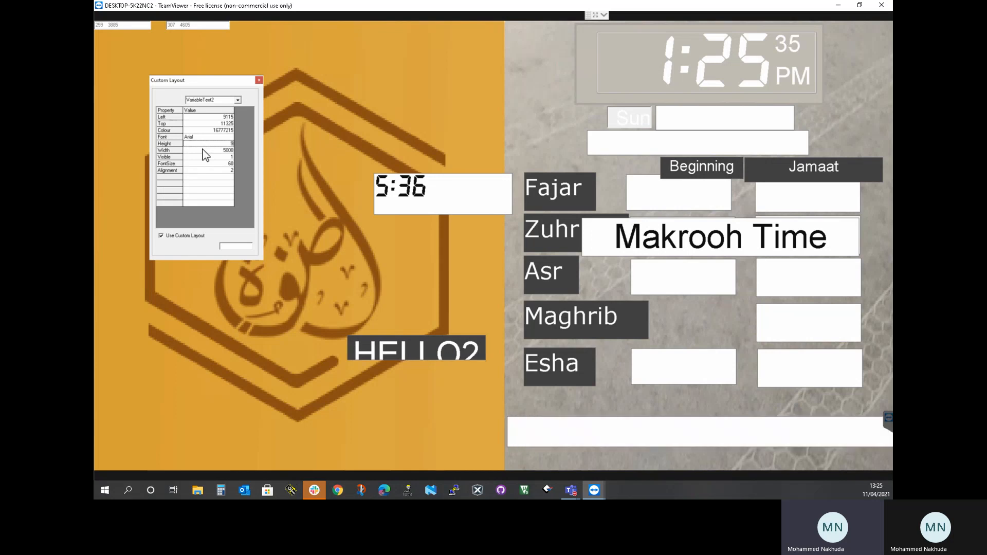
key("BackSpace")
type("1300")
key("Return")
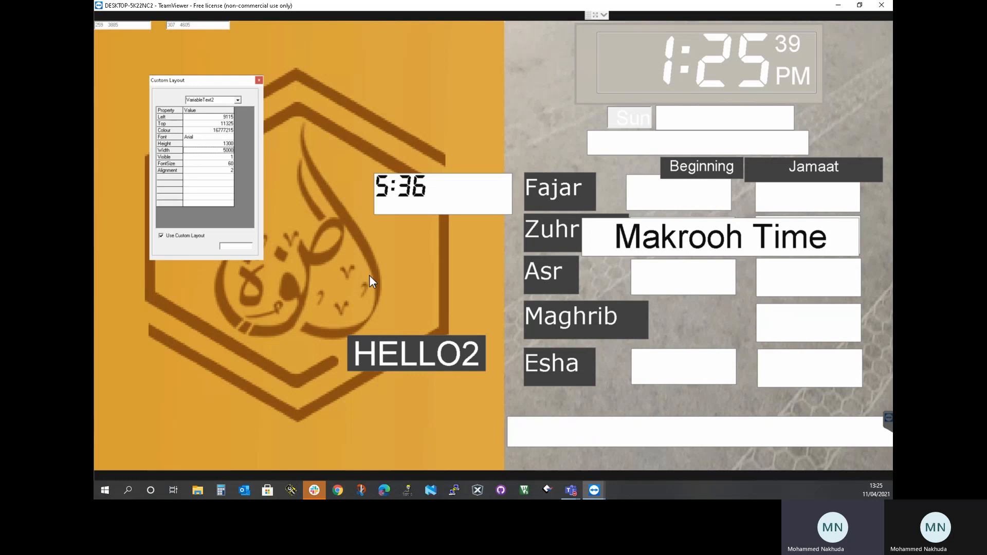
left_click(258, 82)
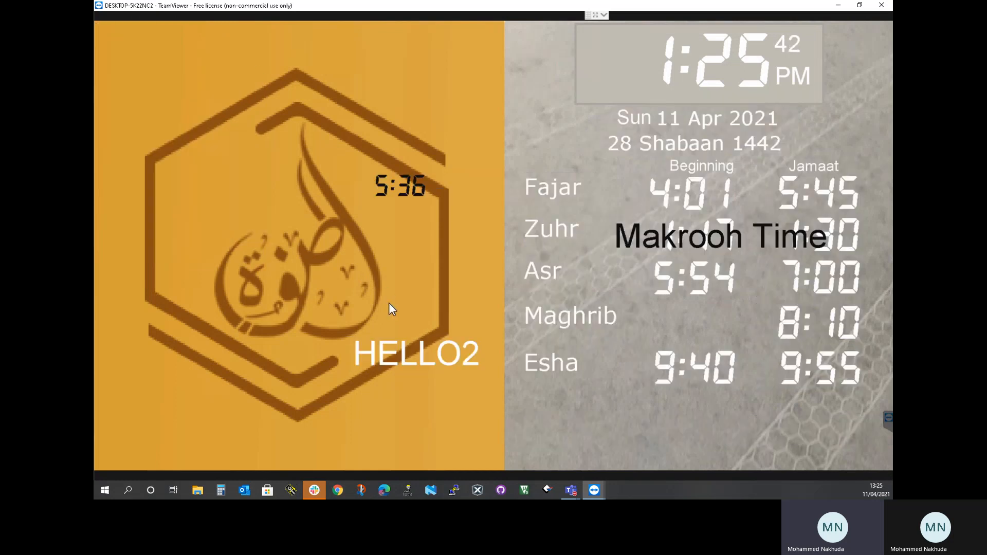
In the message settings, set variable text 2 to SLMZ and exit to the timetable display
left_click(209, 135)
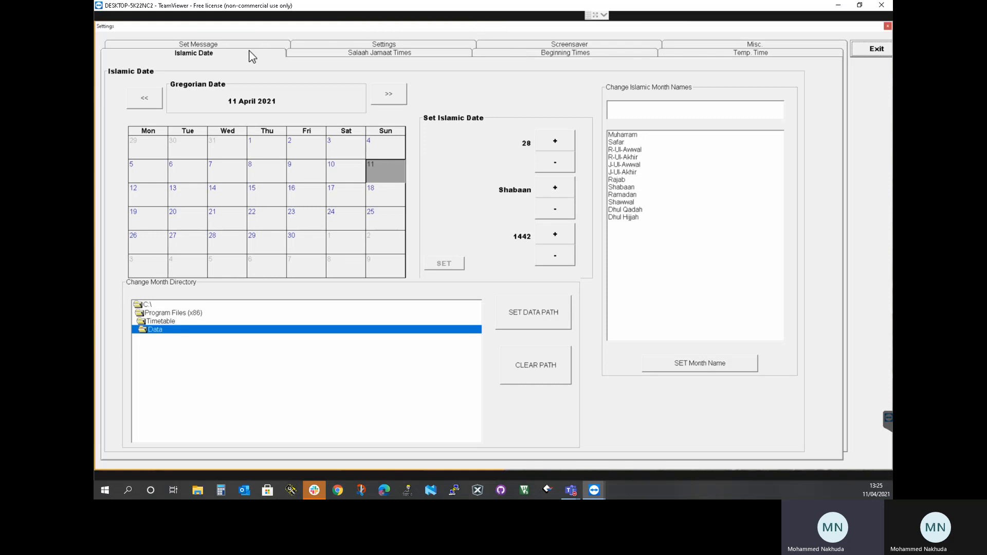
left_click(245, 45)
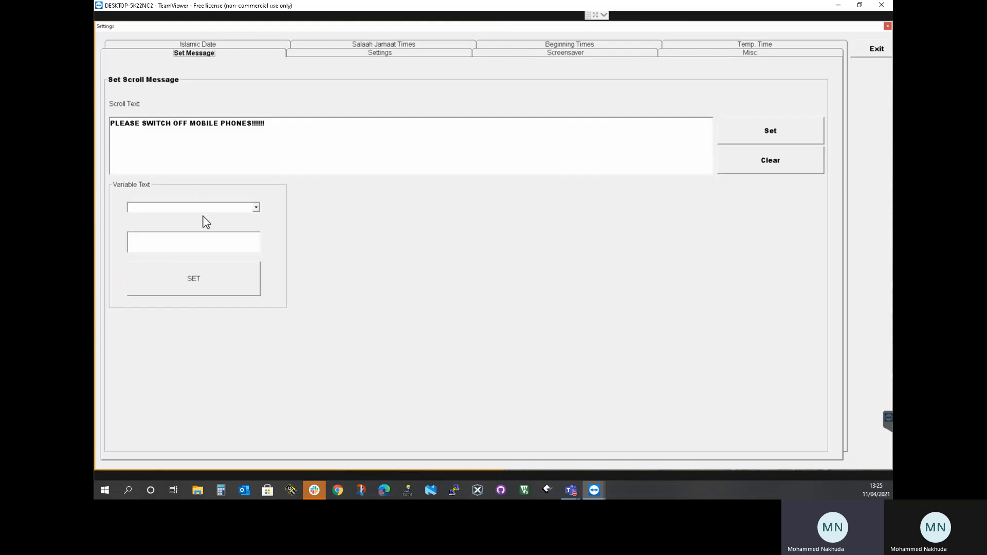
left_click(246, 208)
key("Down")
key("Down")
key("Down")
left_click_drag(161, 244, 108, 236)
type("SLMZ")
left_click(194, 280)
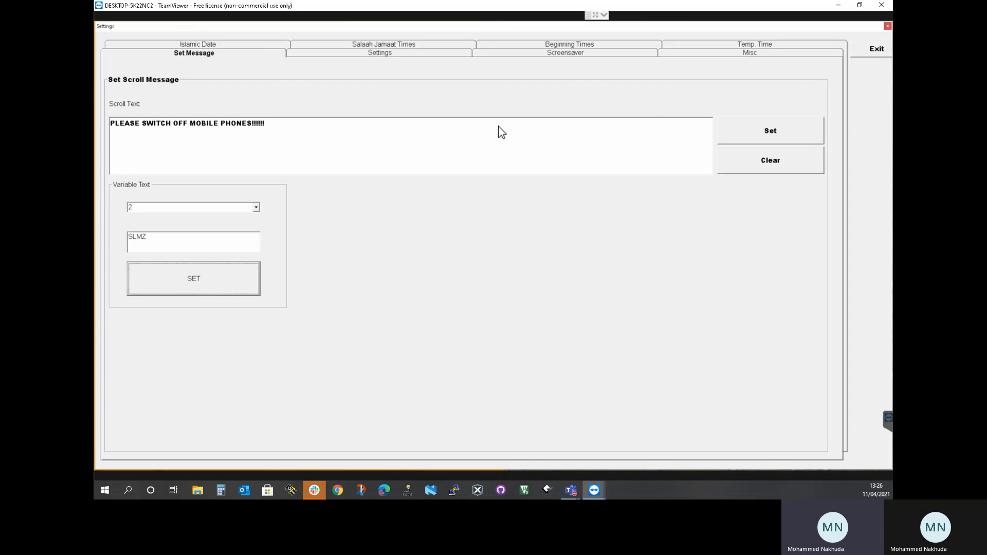
left_click(869, 54)
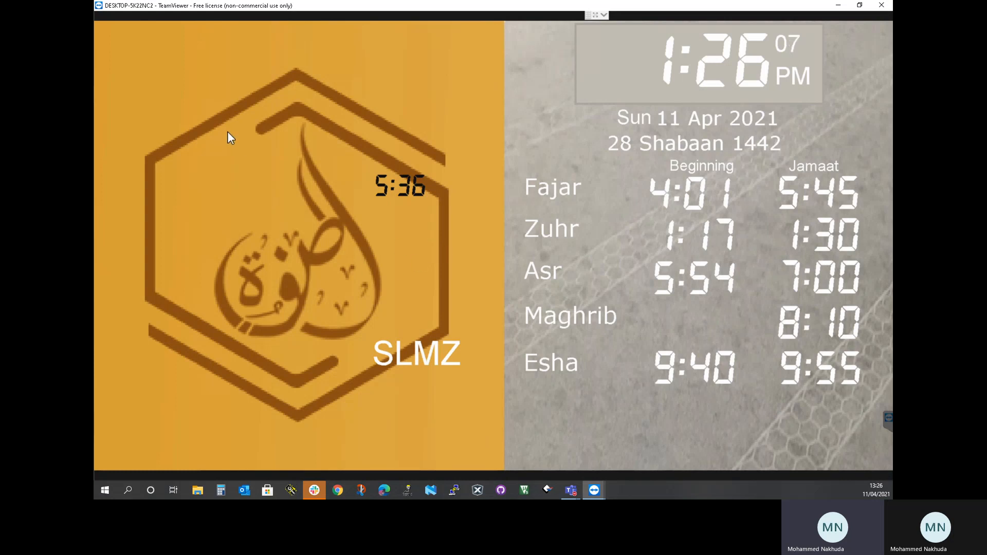
Reopen the custom layout editor, select the Fajar Clock and make it visible with the value 1
key("ctrl+l")
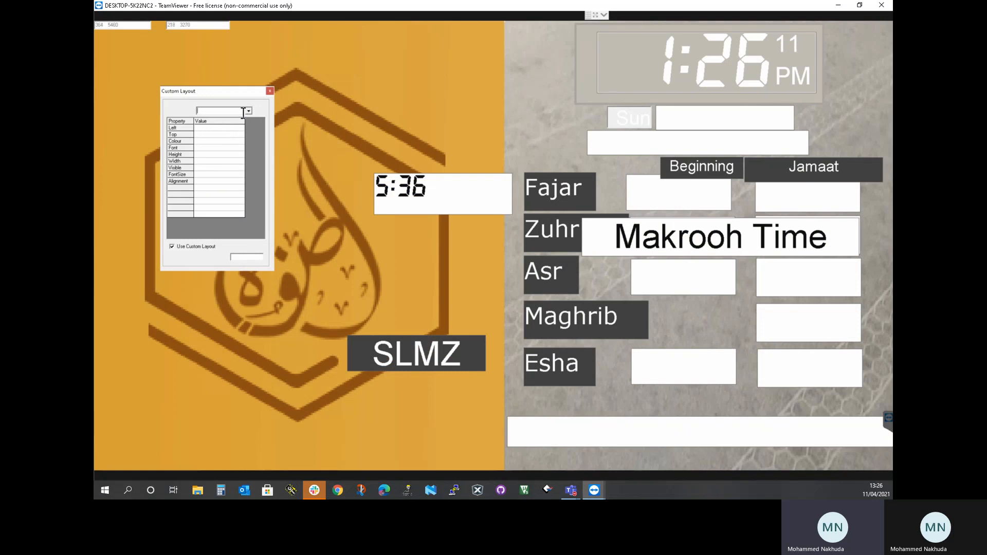
left_click(249, 112)
scroll(249, 151, "down", 5)
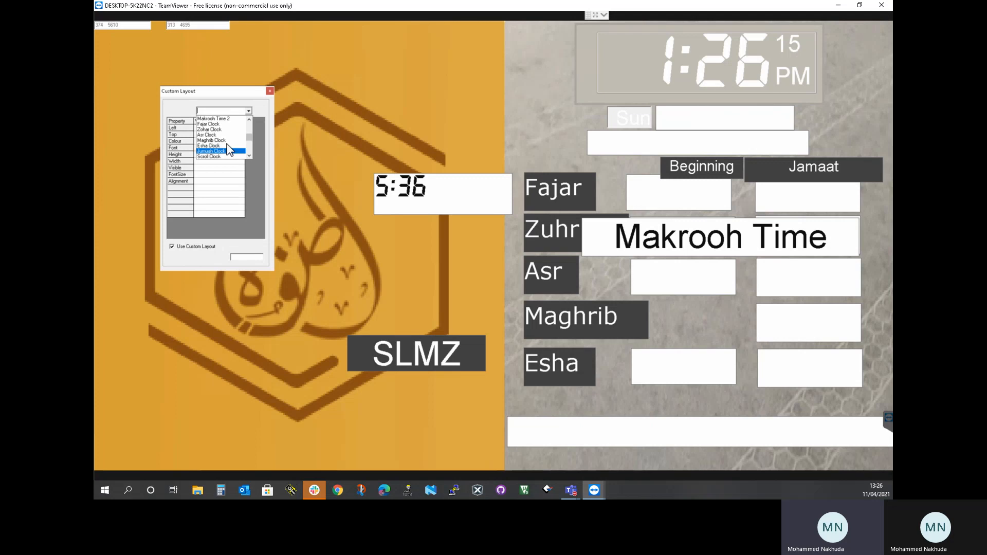
left_click(214, 125)
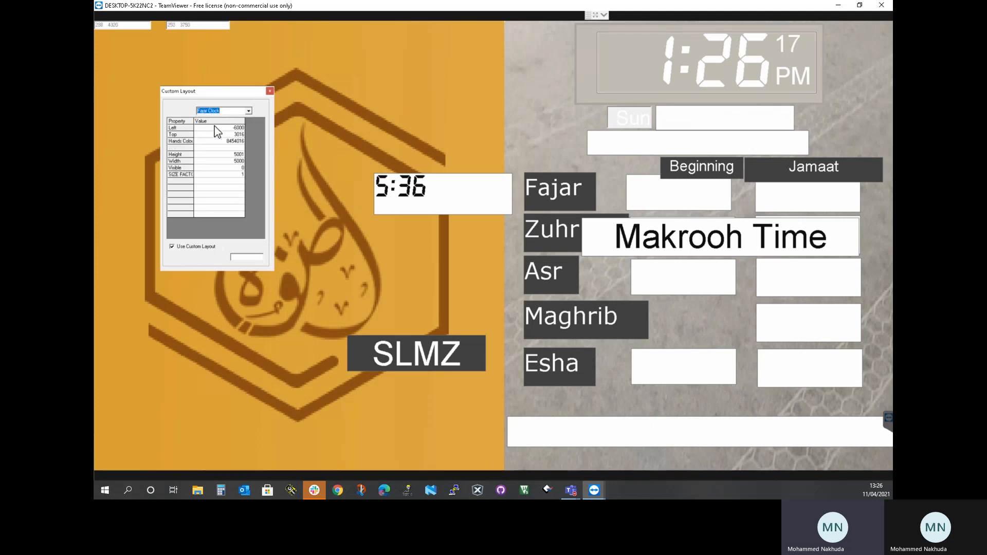
left_click(226, 171)
Set the Fajar Clock's Left to 500, then move it to the logo's upper-right edge, at about Left 7880 and Top -344
left_click(218, 129)
key("BackSpace")
key("BackSpace")
key("BackSpace")
key("BackSpace")
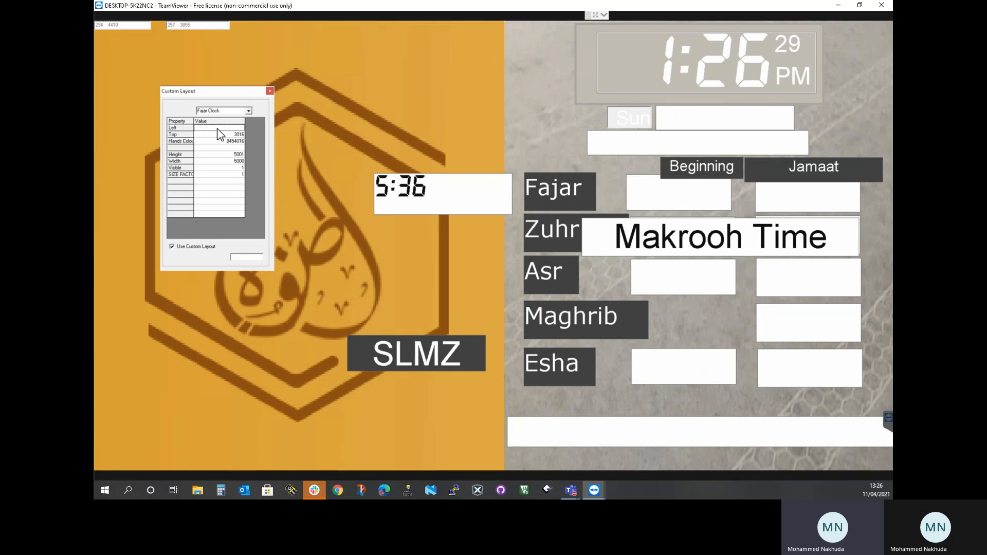
type("500")
key("Return")
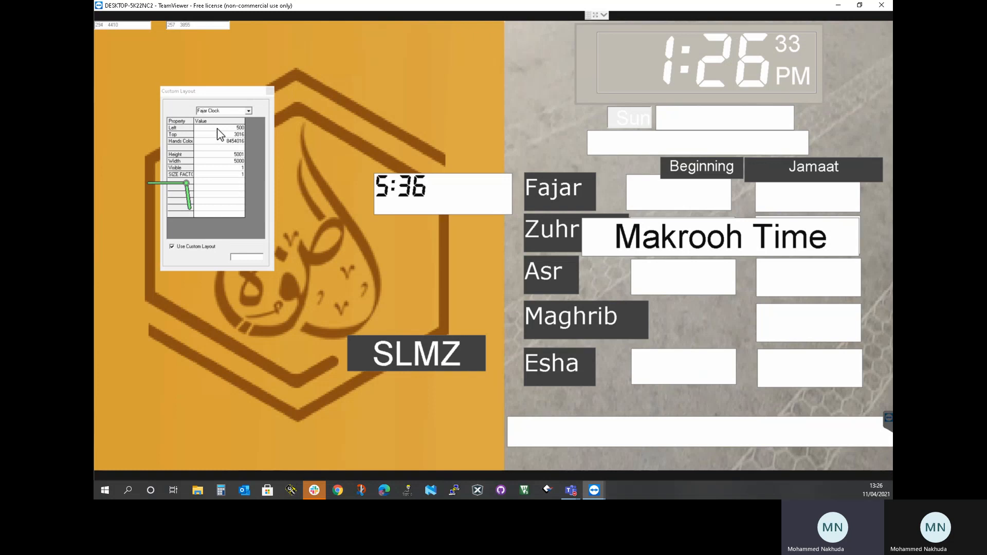
left_click_drag(184, 185, 392, 92)
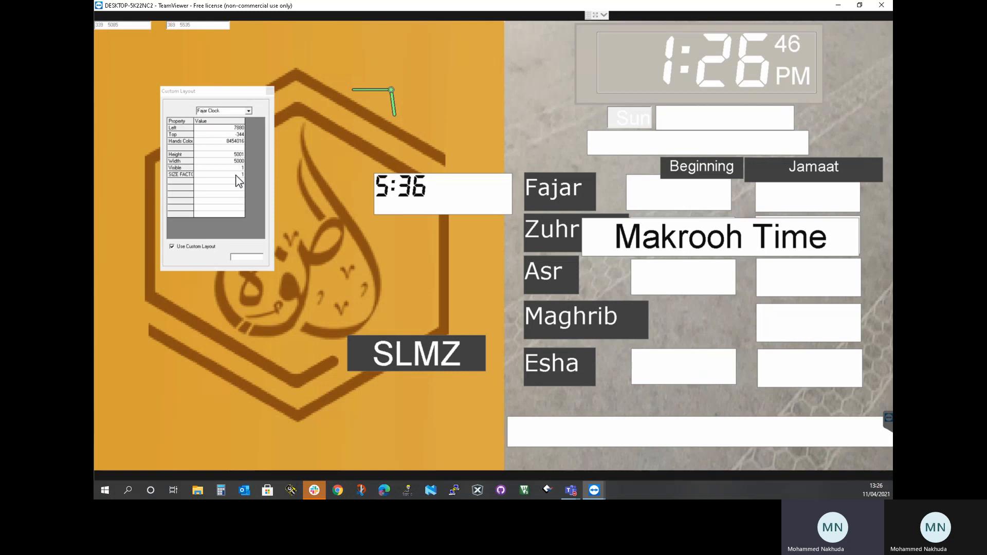
Set the Fajar Clock's size factor to -5
left_click(236, 175)
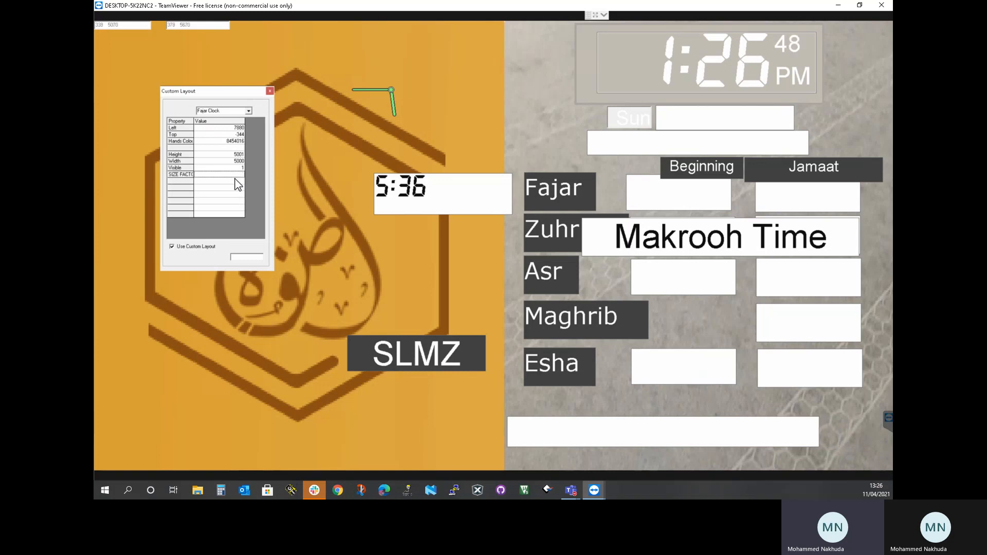
key("BackSpace")
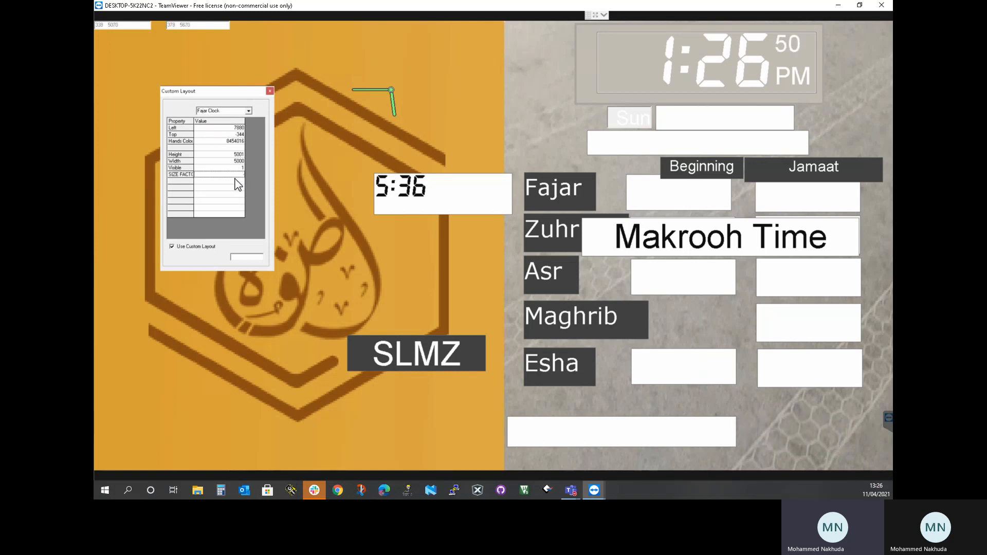
type("-5")
key("Return")
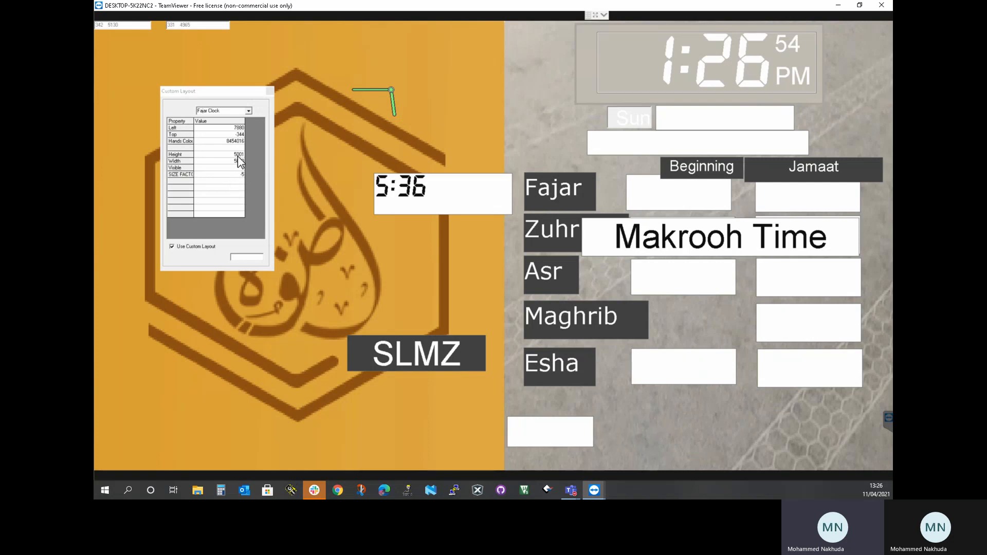
Set the Fajar Clock's height to 5005 and close the custom layout editor
left_click(206, 155)
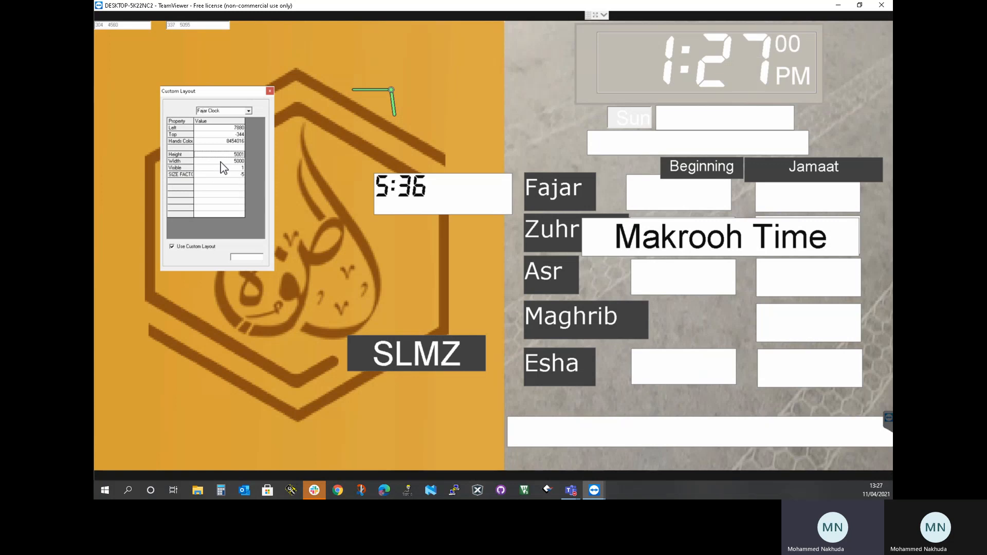
key("BackSpace")
key("BackSpace")
type("0")
key("Return")
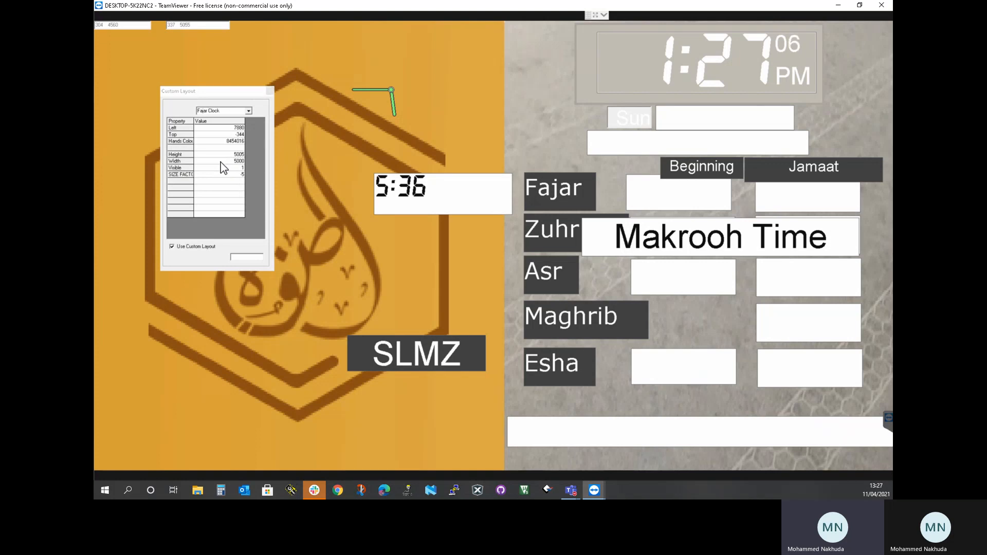
left_click(222, 162)
left_click(270, 91)
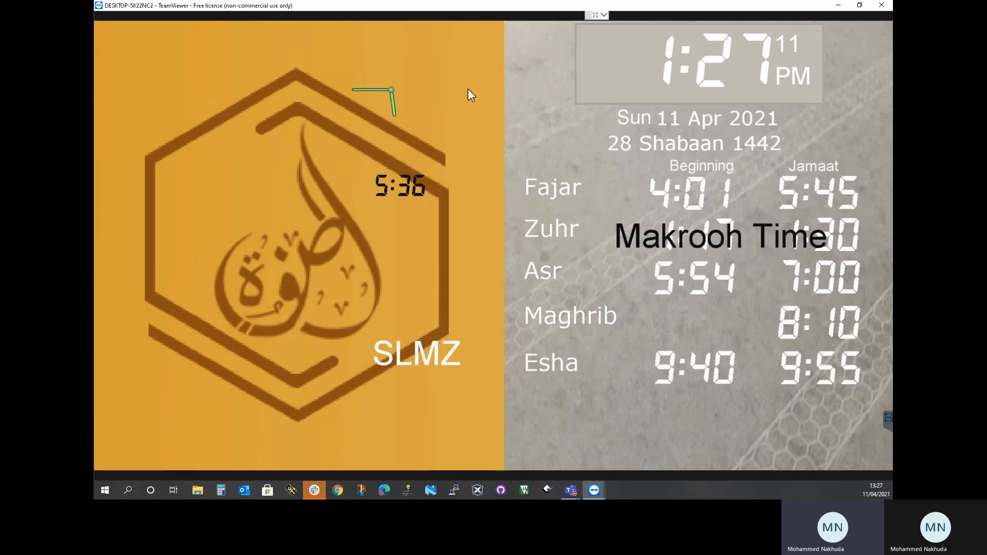
Close the timetable program and restart it from its desktop shortcut to reload the display
left_click(686, 67)
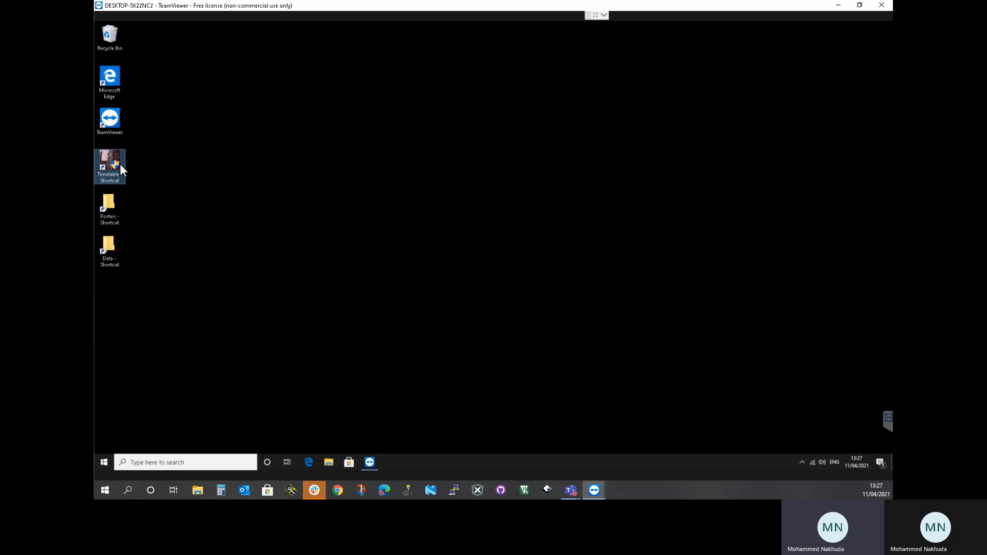
left_click(571, 262)
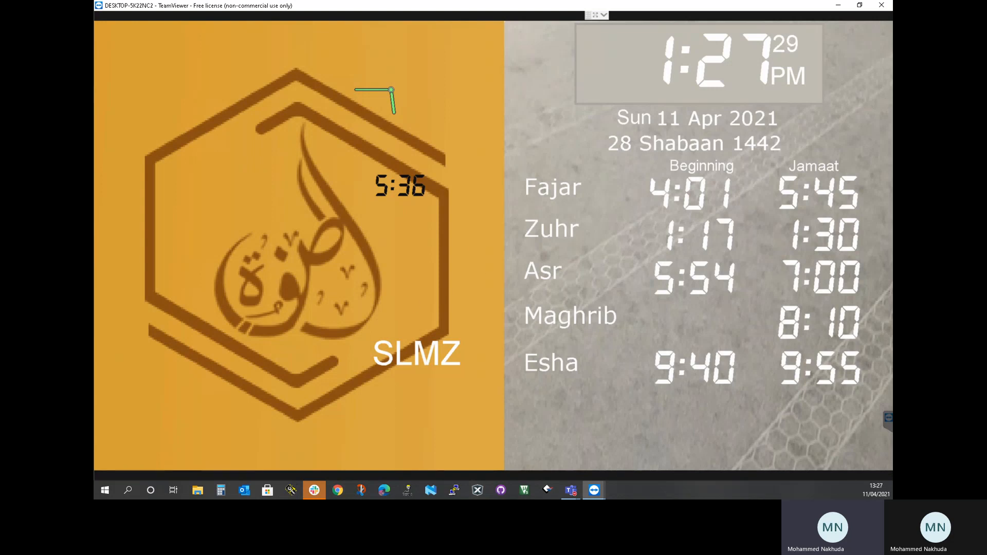
key("alt+Tab")
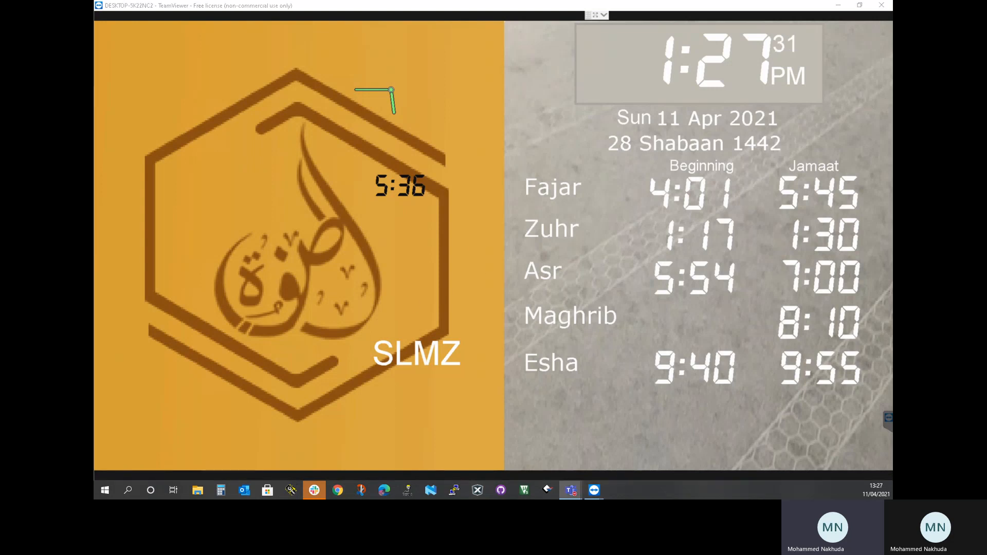